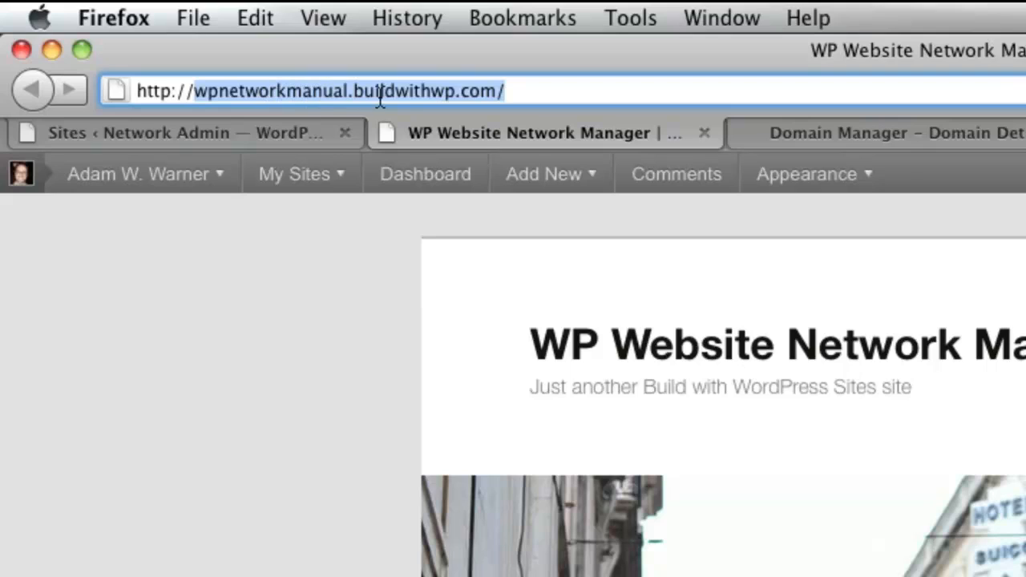
- Compare the site address wpnetworkmanual.buildwithwp.com with the domain HOWTOMULTISITE.COM in the GoDaddy Domain Manager
left_click(526, 93)
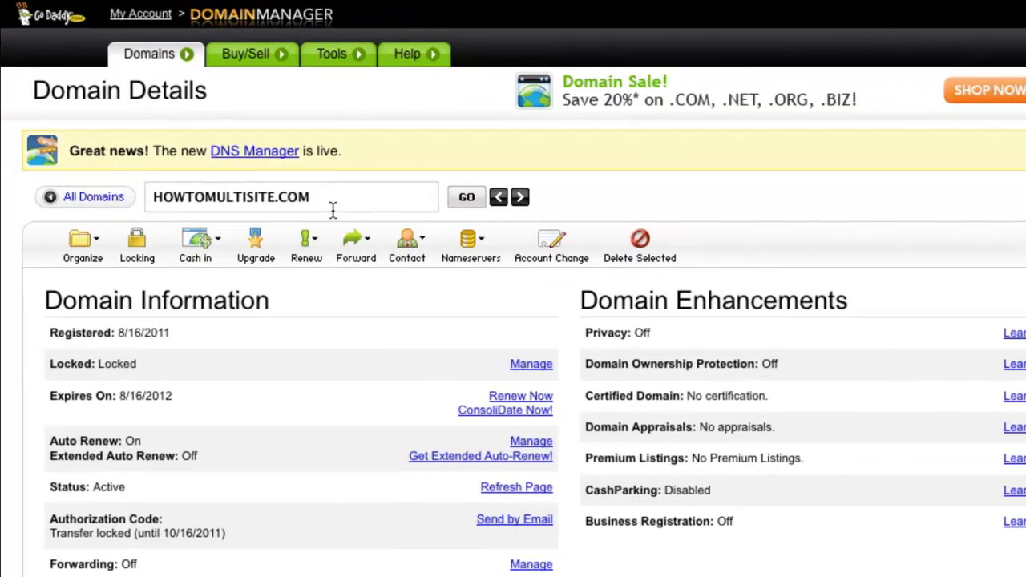
left_click_drag(325, 199, 141, 197)
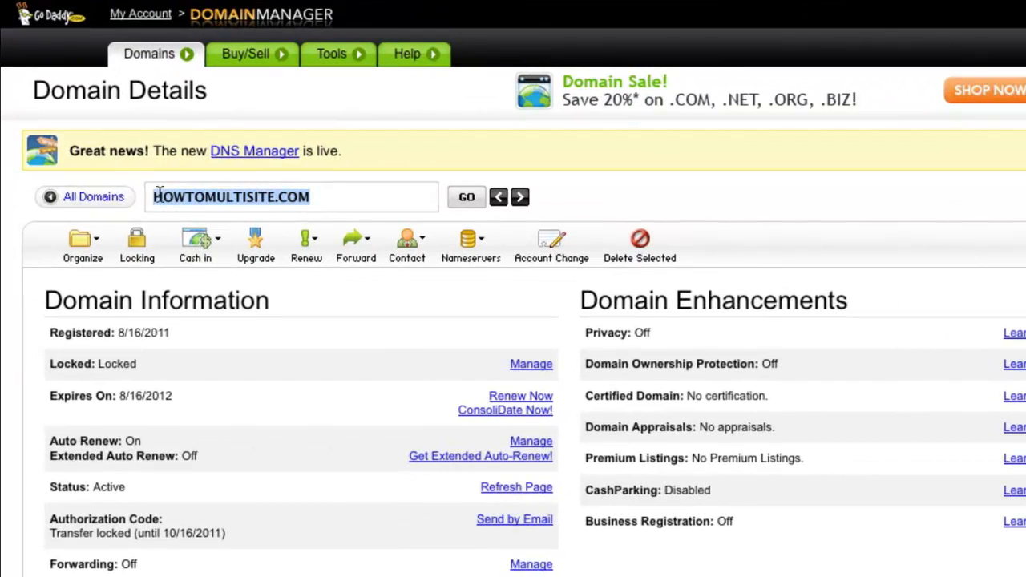
left_click(347, 51)
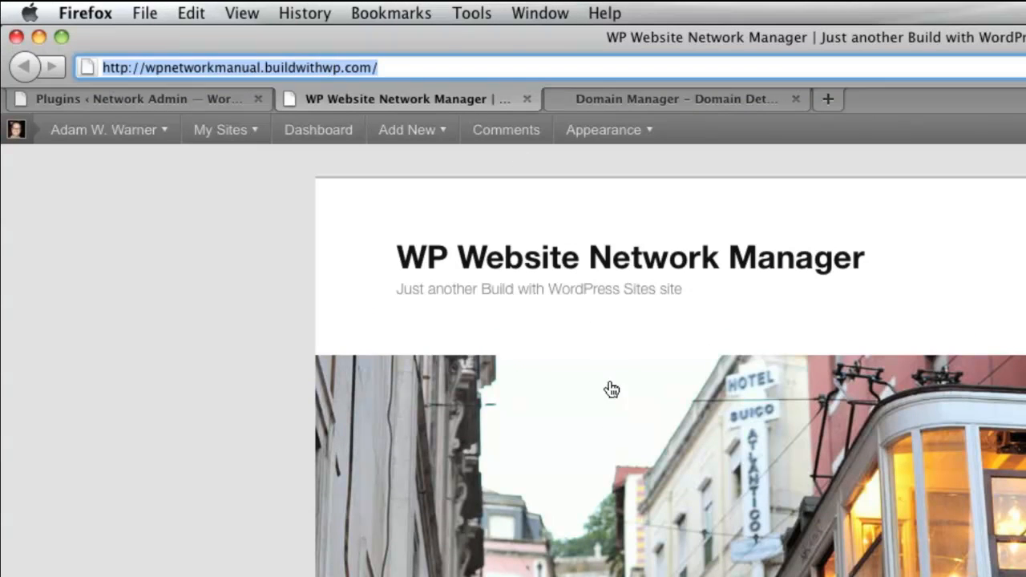
left_click(731, 97)
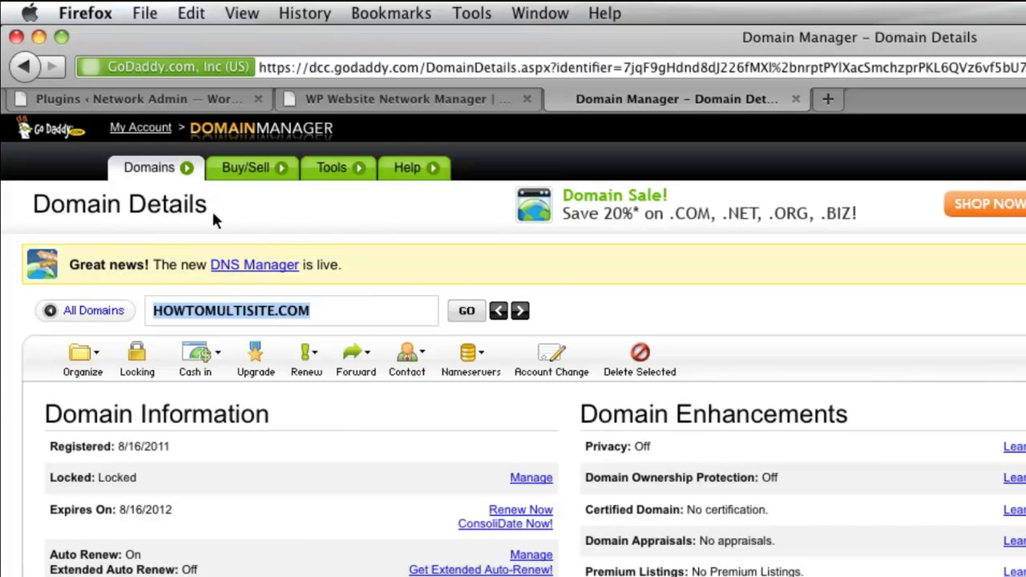
- Find the Nameservers section of HOWTOMULTISITE.COM's domain details and open its Set Nameservers settings
scroll(212, 547, "down", 3)
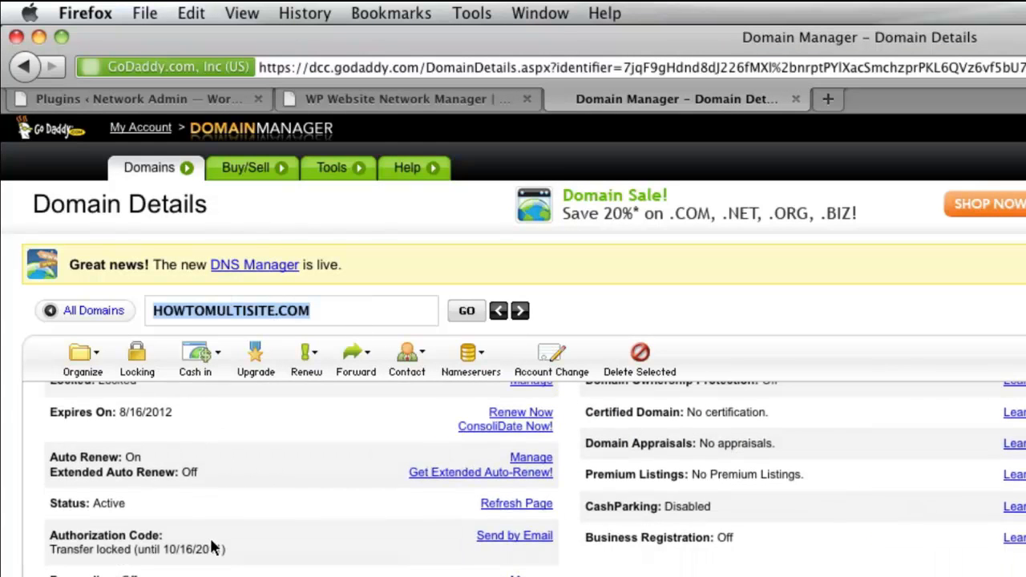
scroll(212, 548, "down", 5)
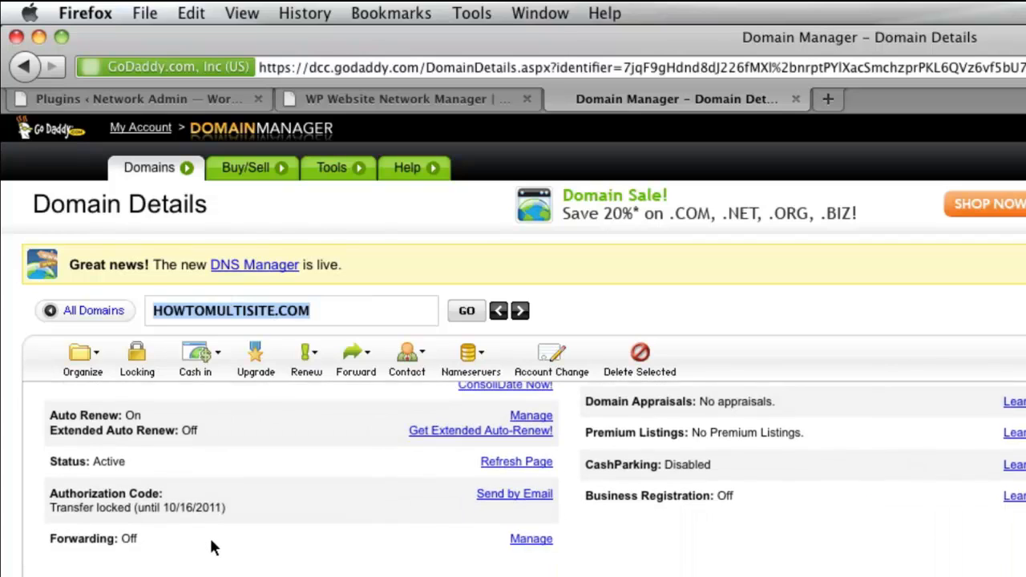
mouse_move(46, 493)
left_mouse_down()
mouse_move(222, 492)
mouse_move(44, 497)
left_mouse_up()
left_click(223, 497)
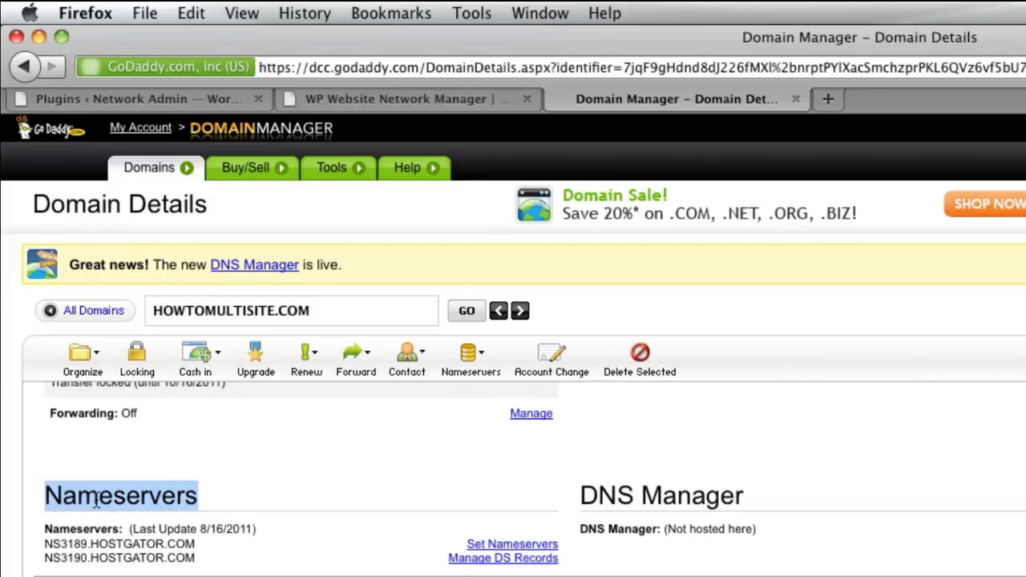
left_click(295, 497)
left_click(510, 545)
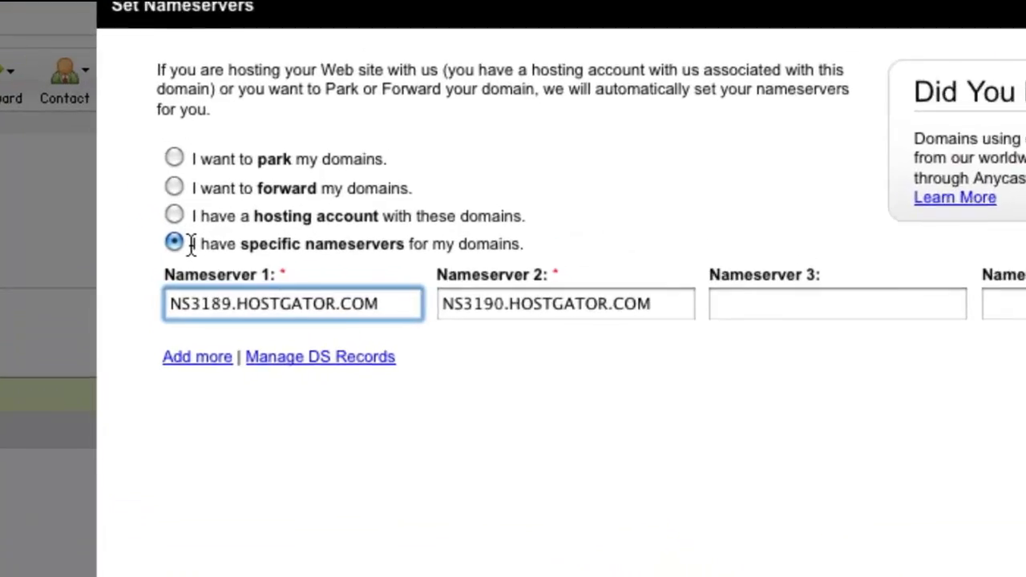
- Review the specific nameservers option and the entries for Nameserver 1 and Nameserver 2
left_click_drag(152, 217, 355, 215)
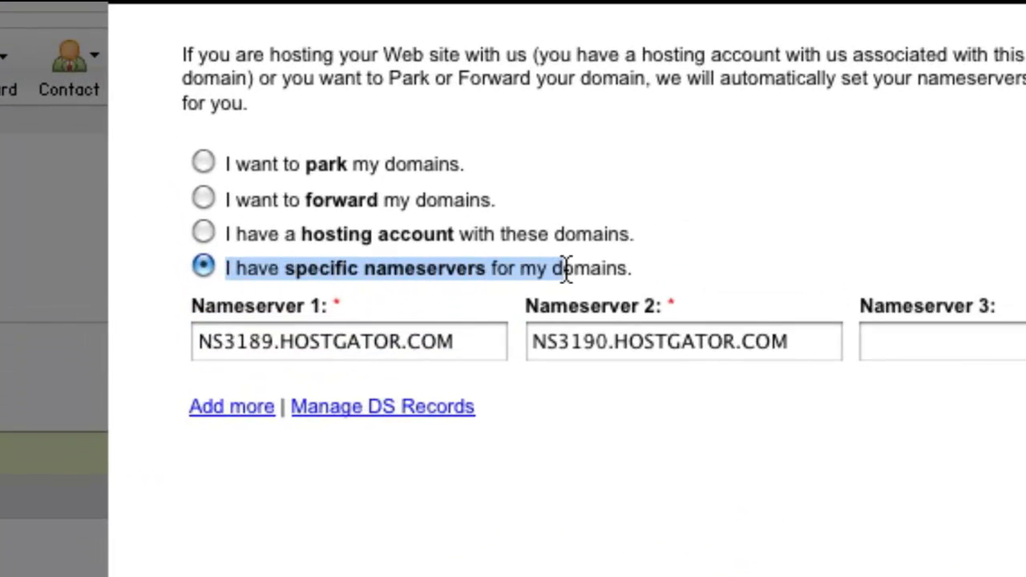
left_click_drag(563, 269, 620, 269)
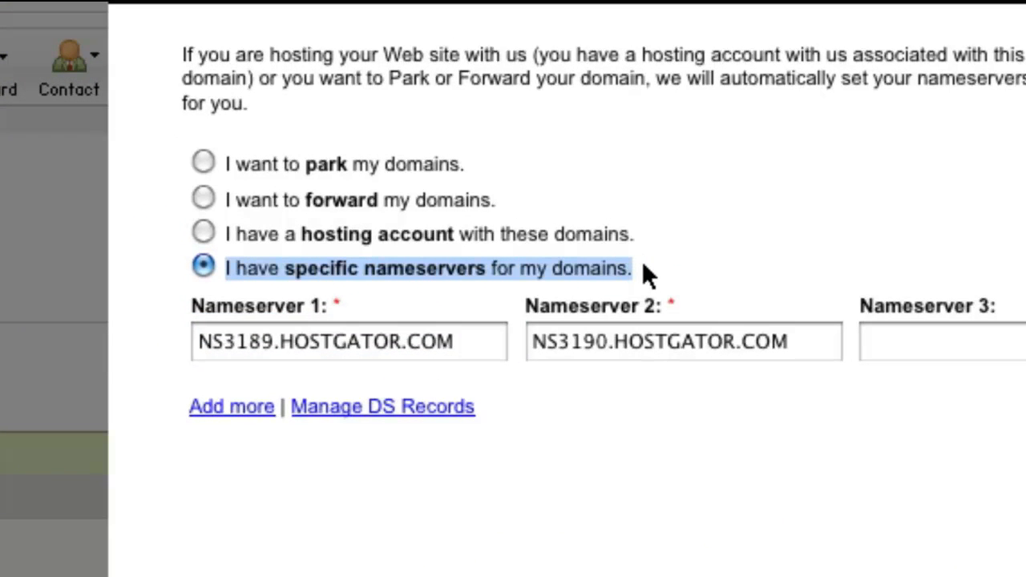
left_click(643, 264)
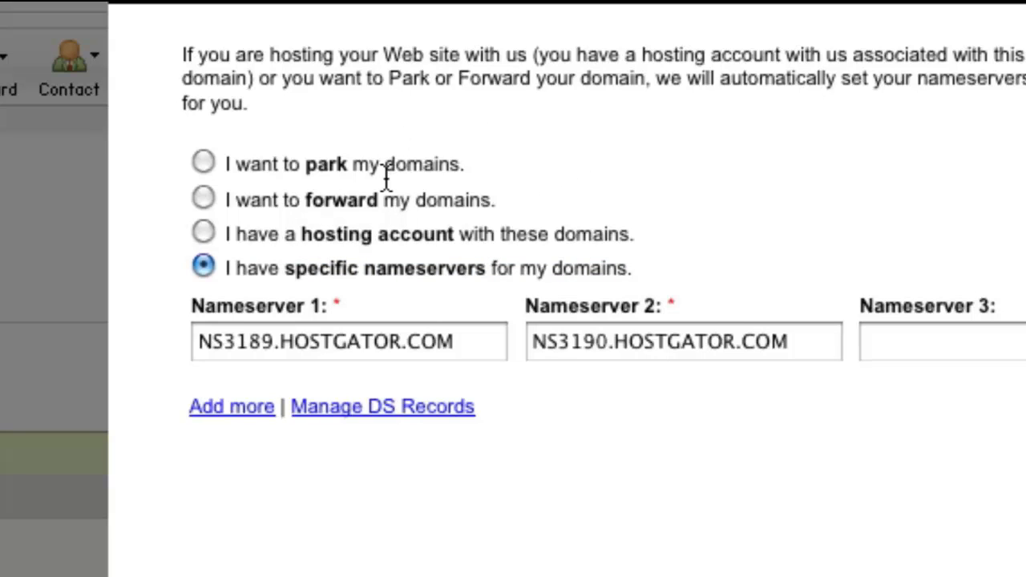
left_click(476, 344)
left_click(793, 347)
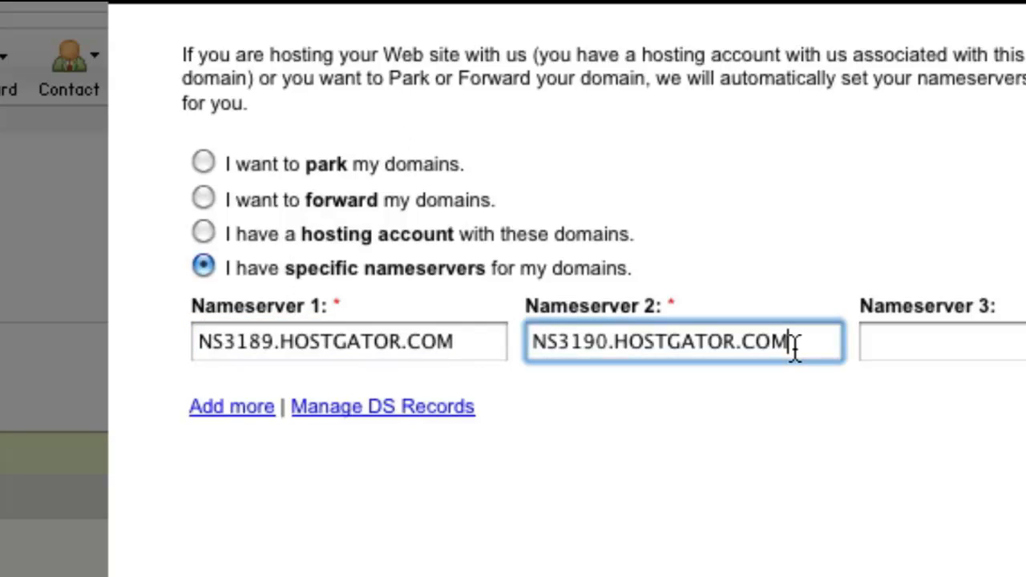
left_click(488, 347)
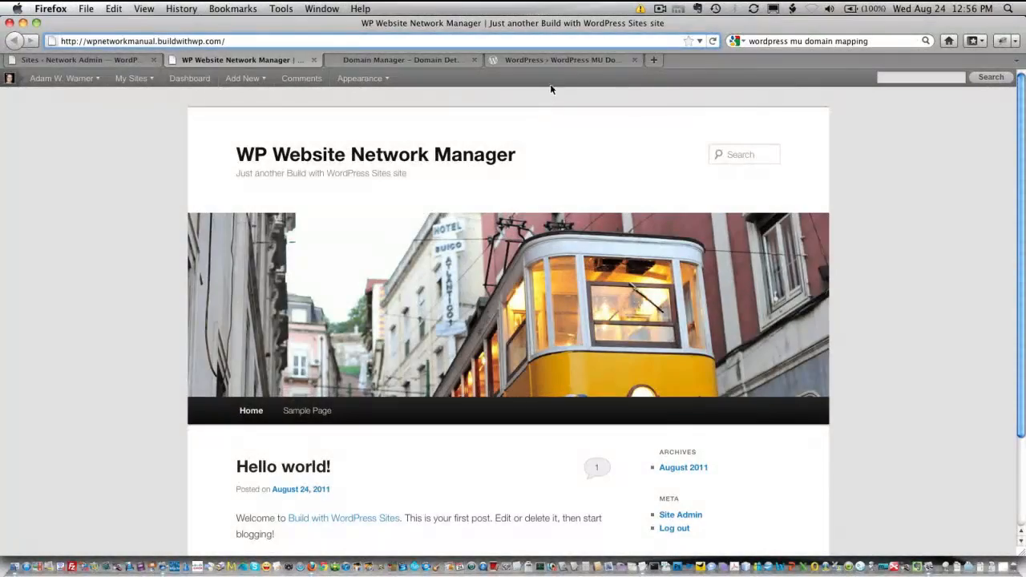
- Review the WordPress MU Domain Mapping plugin's description in the WordPress.org Plugin Directory and return to the WP Website Network Manager site
left_click(557, 61)
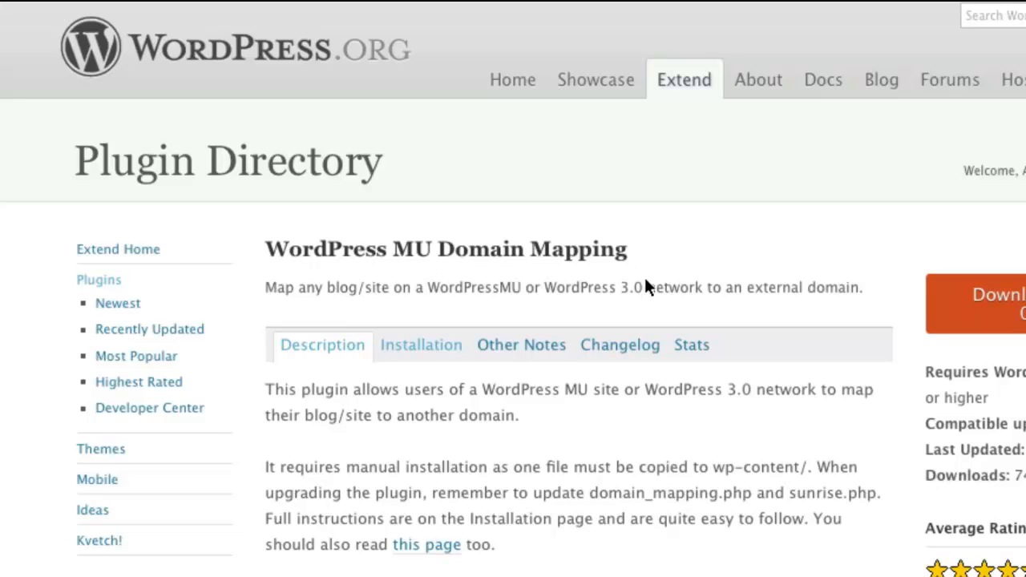
scroll(637, 449, "down", 3)
scroll(649, 281, "up", 3)
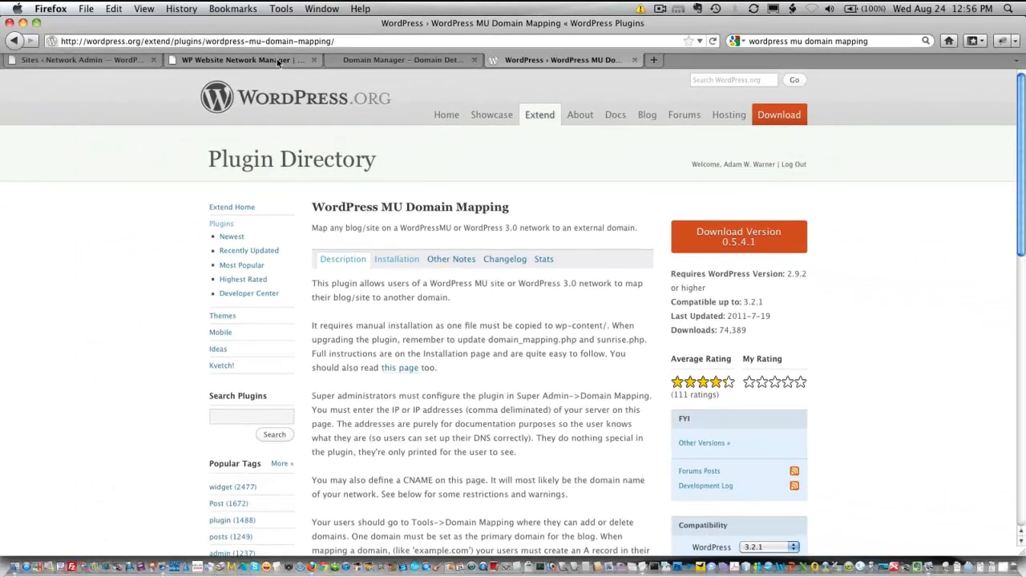
left_click(273, 61)
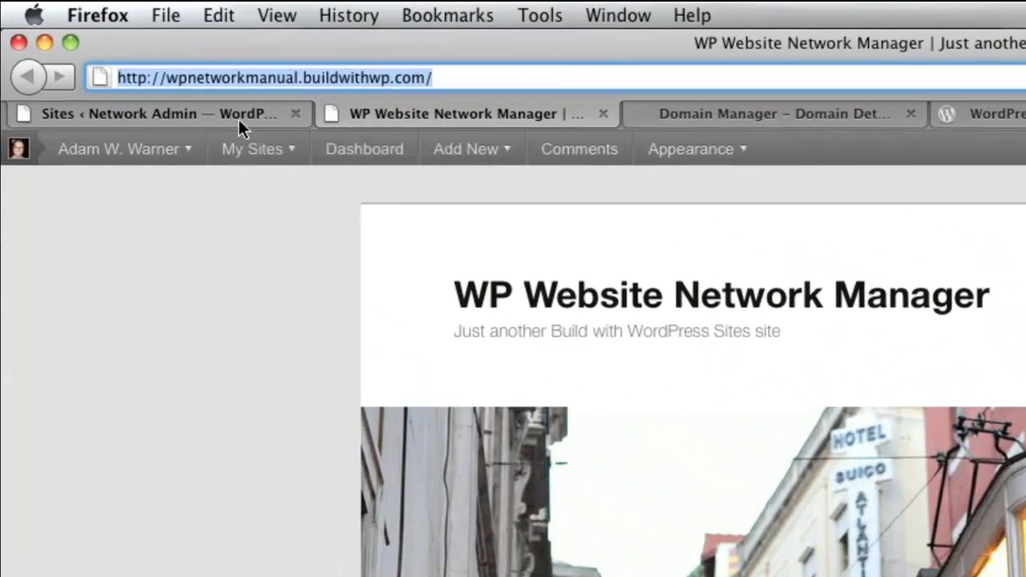
- Search for the WordPress MU Domain Mapping plugin from the network admin's Install Plugins page
left_click(124, 62)
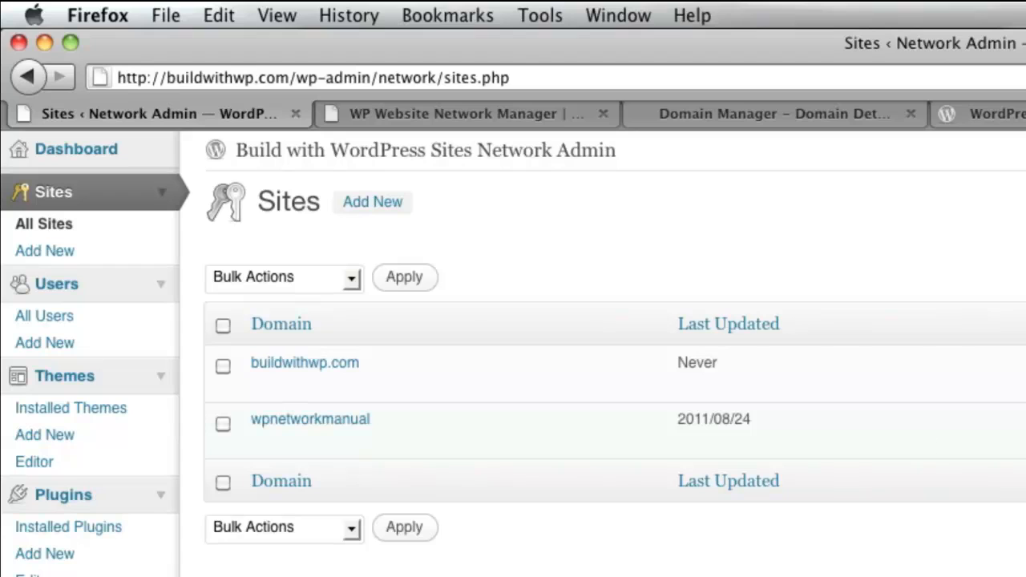
left_click(42, 553)
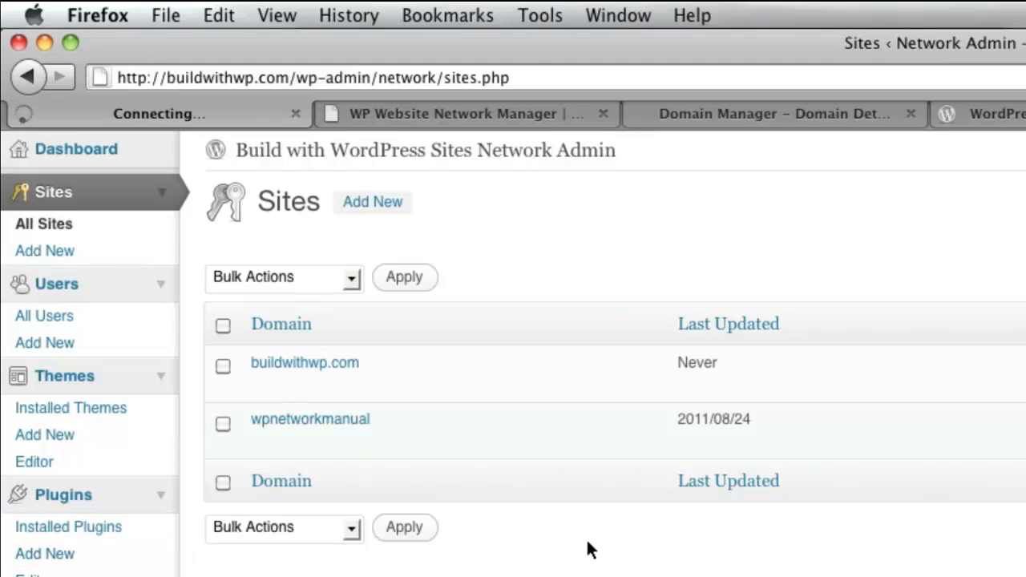
left_click(439, 423)
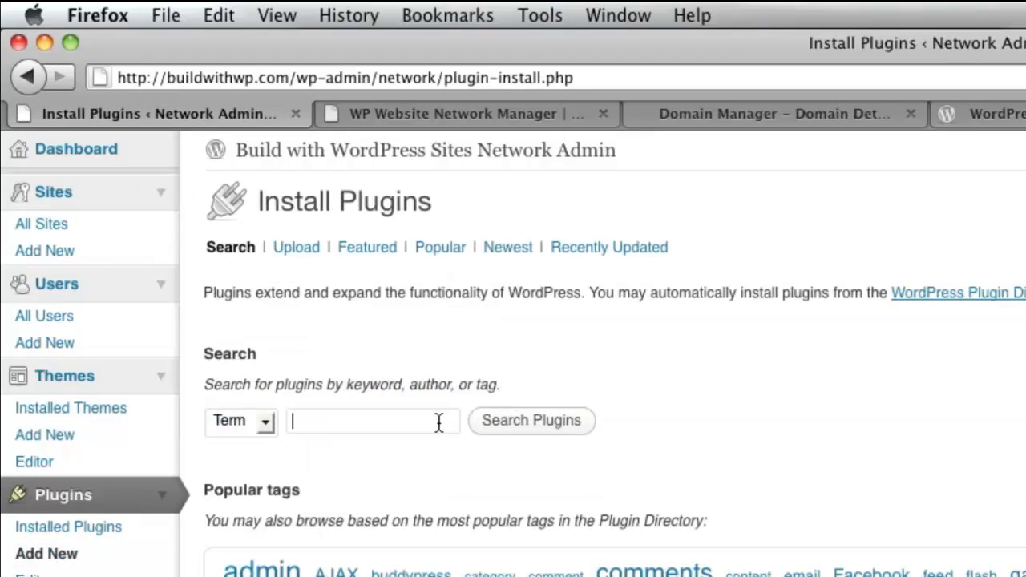
type("word")
key("Down")
key("Return")
key("Return")
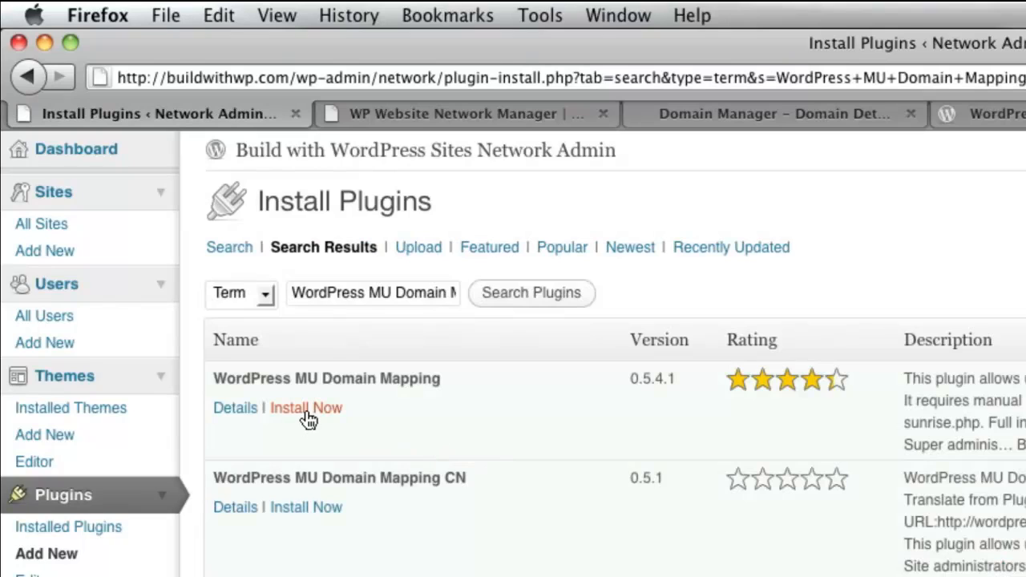
- Install the WordPress MU Domain Mapping plugin, version 0.5.4.1, and activate it across the network
left_click(306, 410)
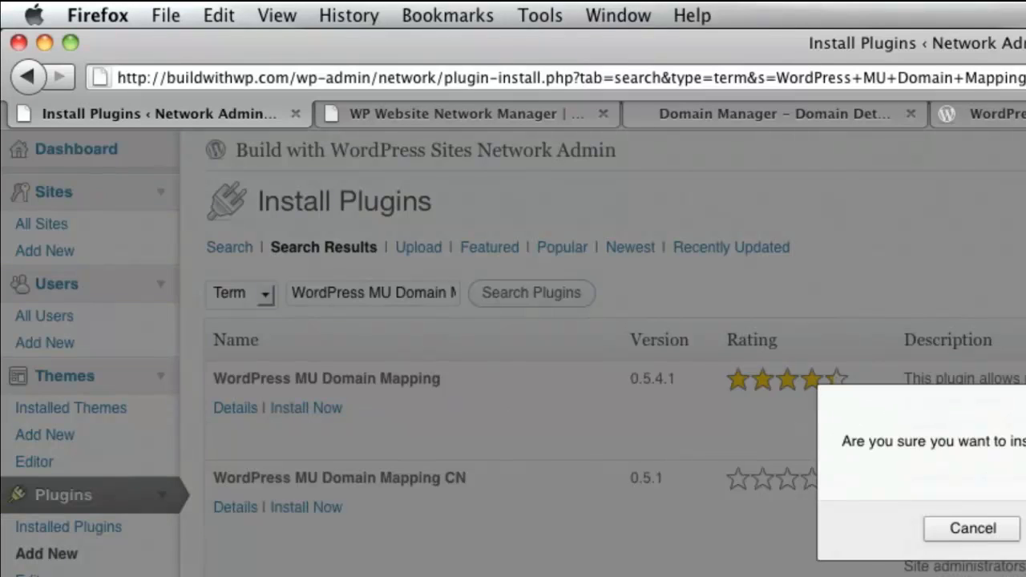
key("Return")
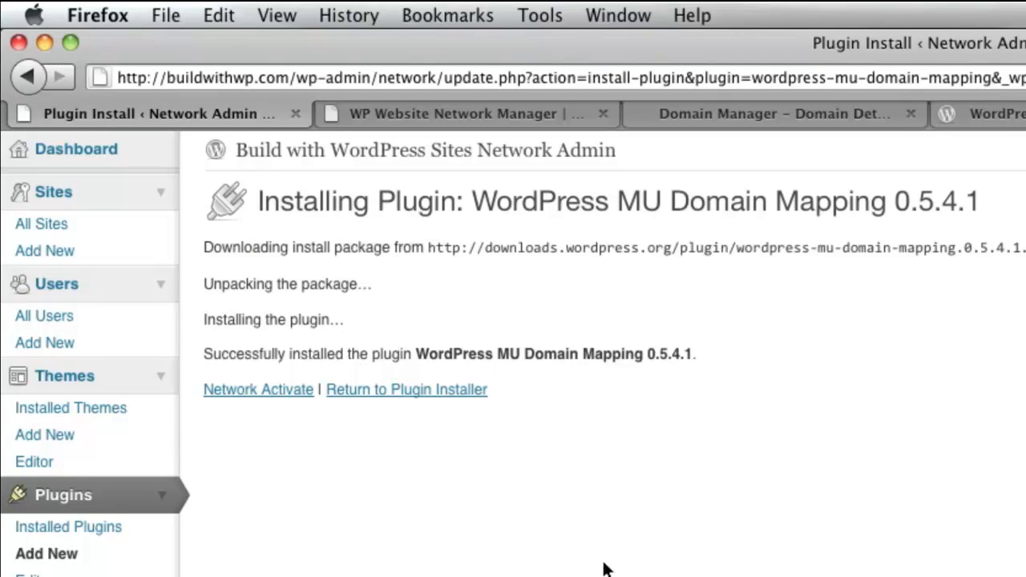
left_click(261, 395)
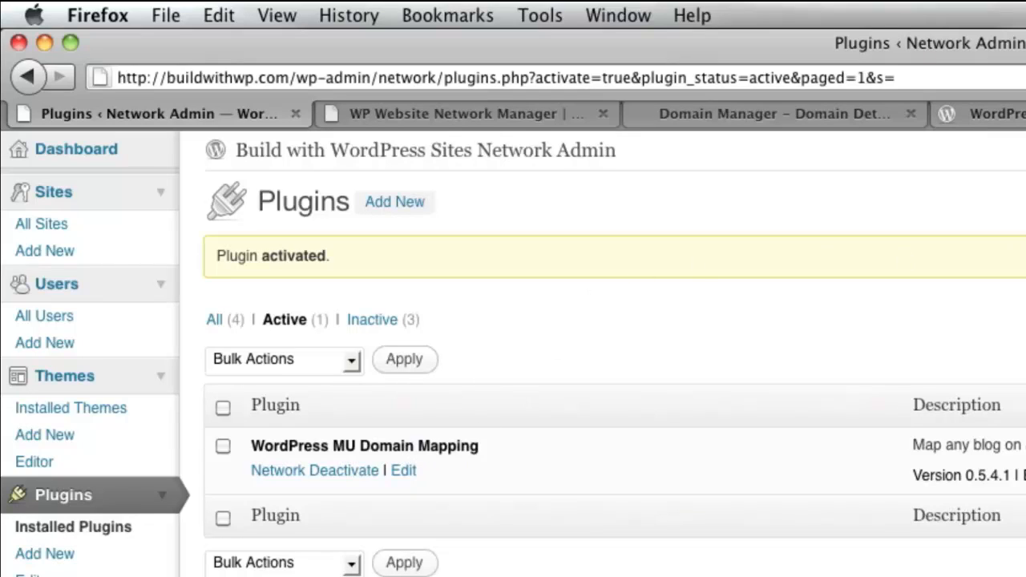
- Open the HostGator control panel separately from the current pages and dismiss the new-user welcome message
key("super+t")
type("hos")
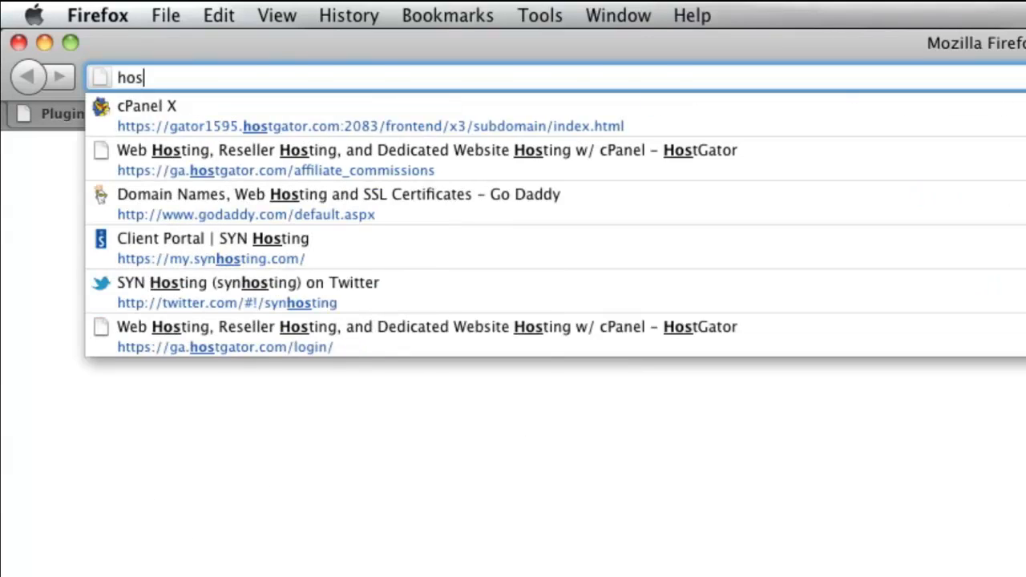
key("Down")
key("Return")
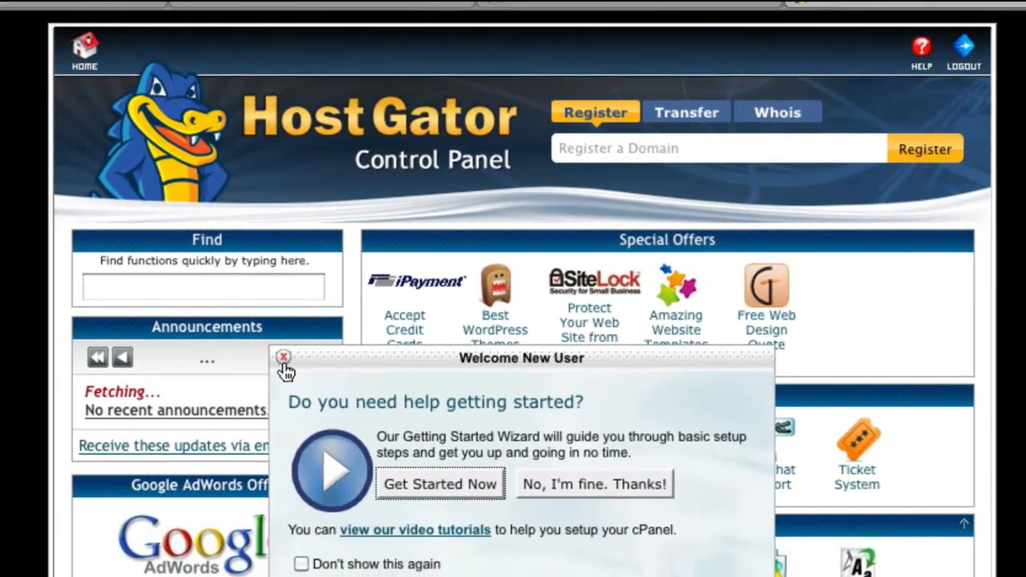
left_click(735, 478)
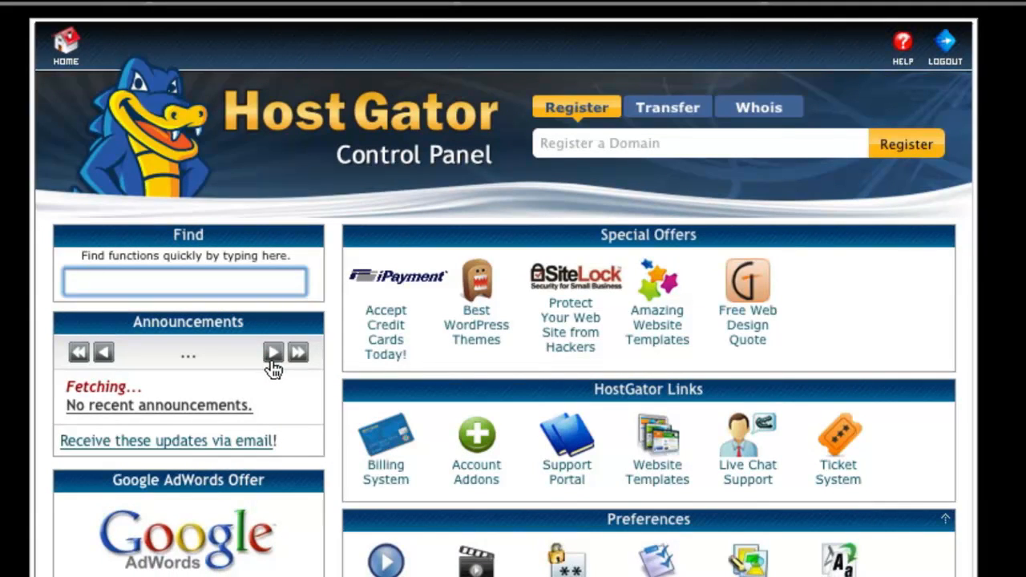
- Open the hosting account's File Manager at the folder containing the WordPress installation
scroll(417, 428, "down", 9)
scroll(417, 240, "down", 1)
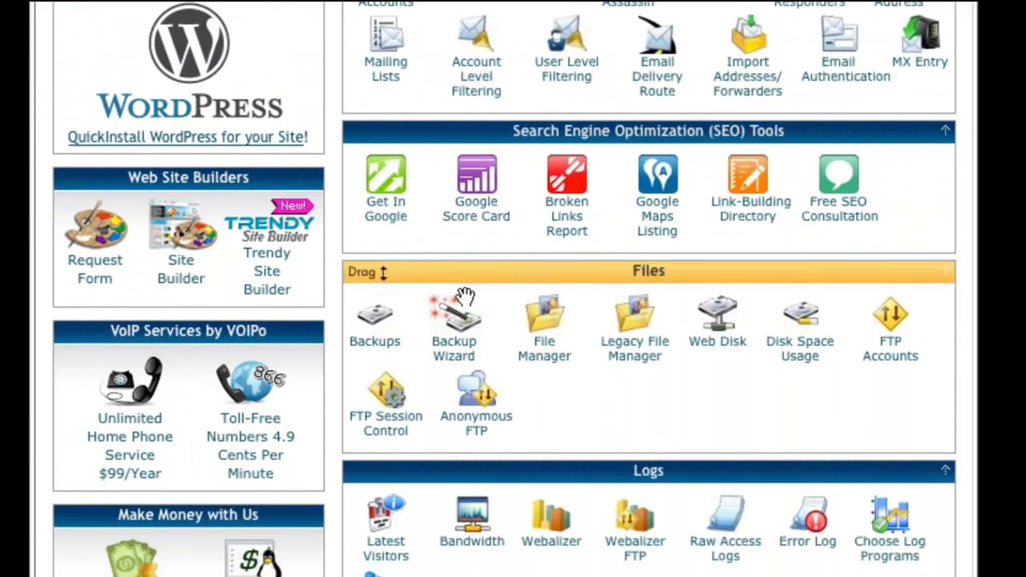
left_click(564, 355)
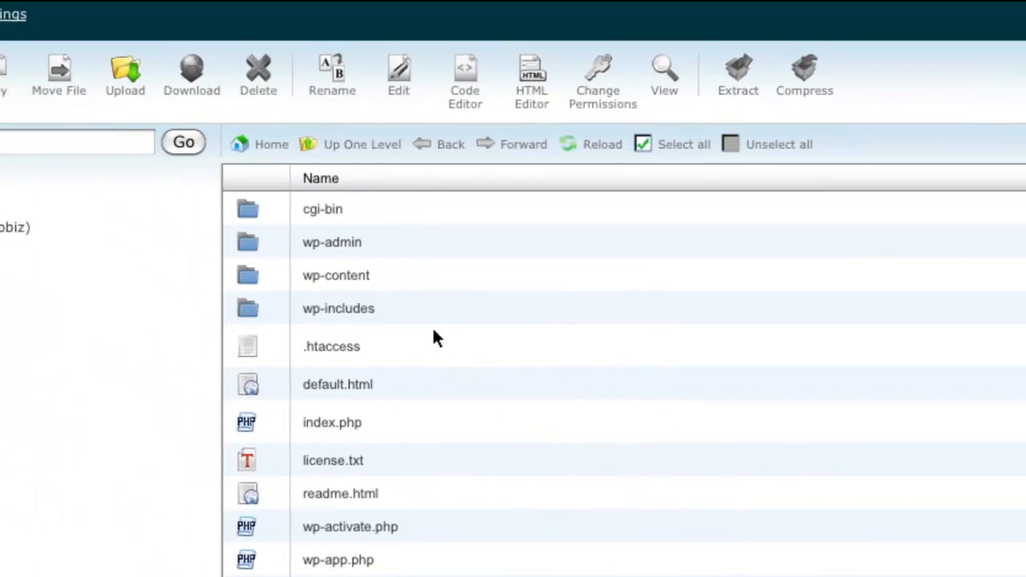
- Open the wordpress-mu-domain-mapping folder inside wp-content/plugins and select the sunrise.php file
left_click(417, 280)
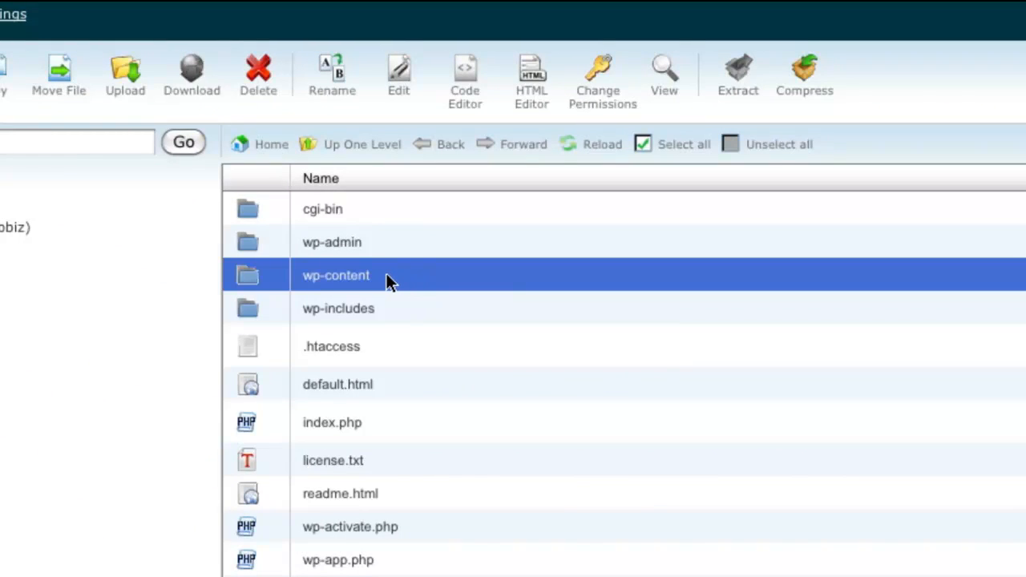
double_click(387, 274)
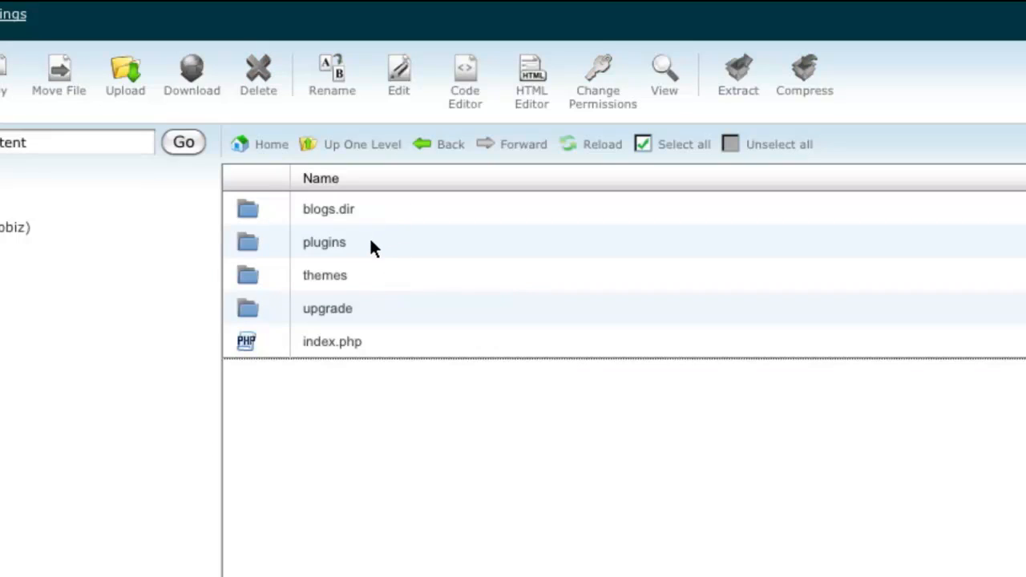
double_click(365, 243)
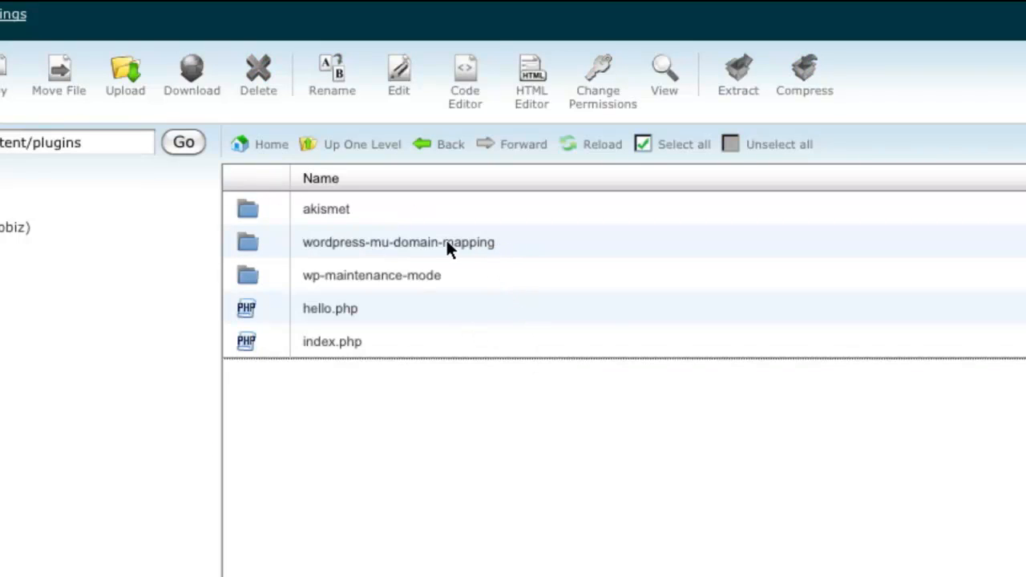
left_click(501, 242)
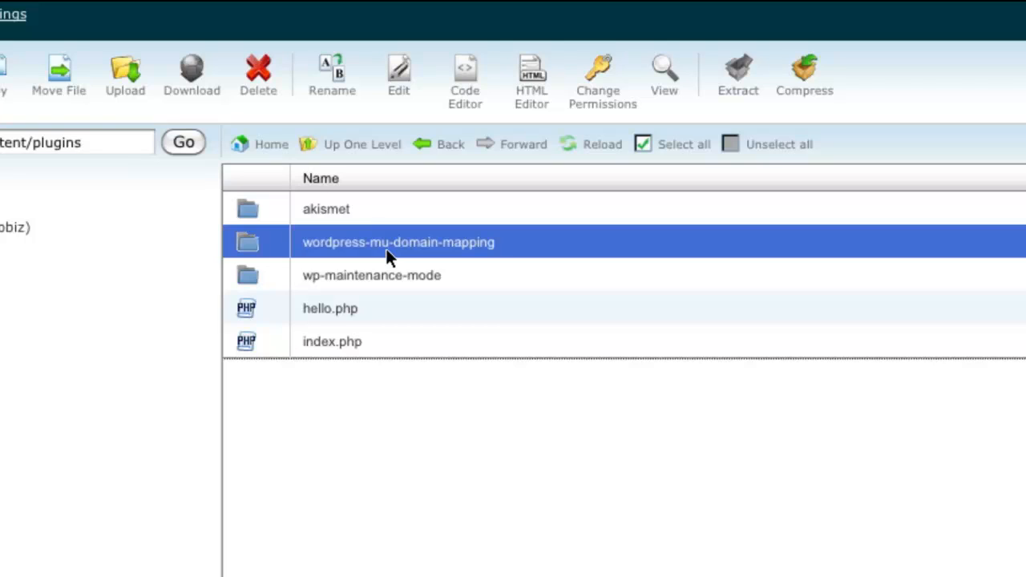
double_click(434, 243)
left_click(462, 243)
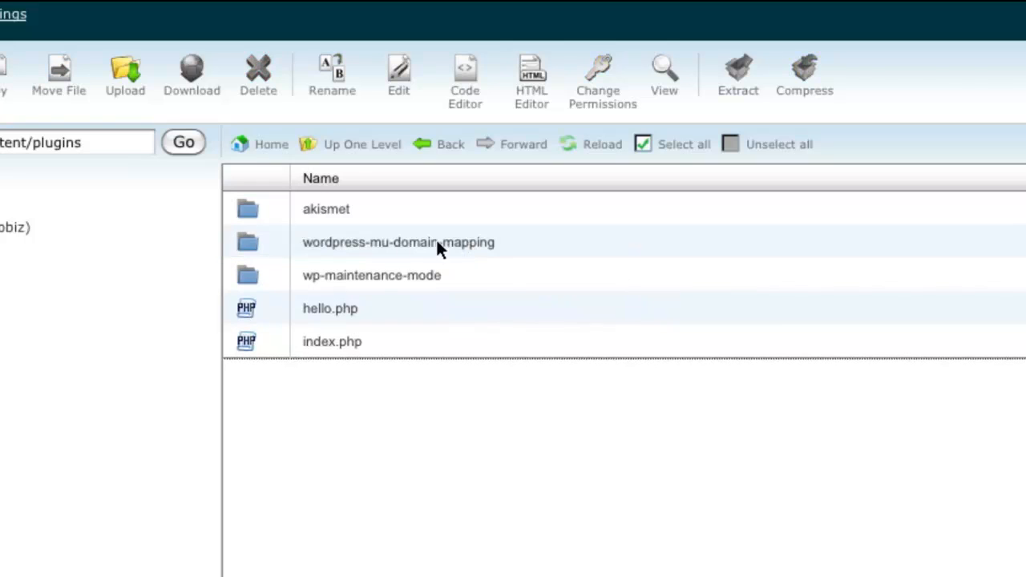
double_click(301, 250)
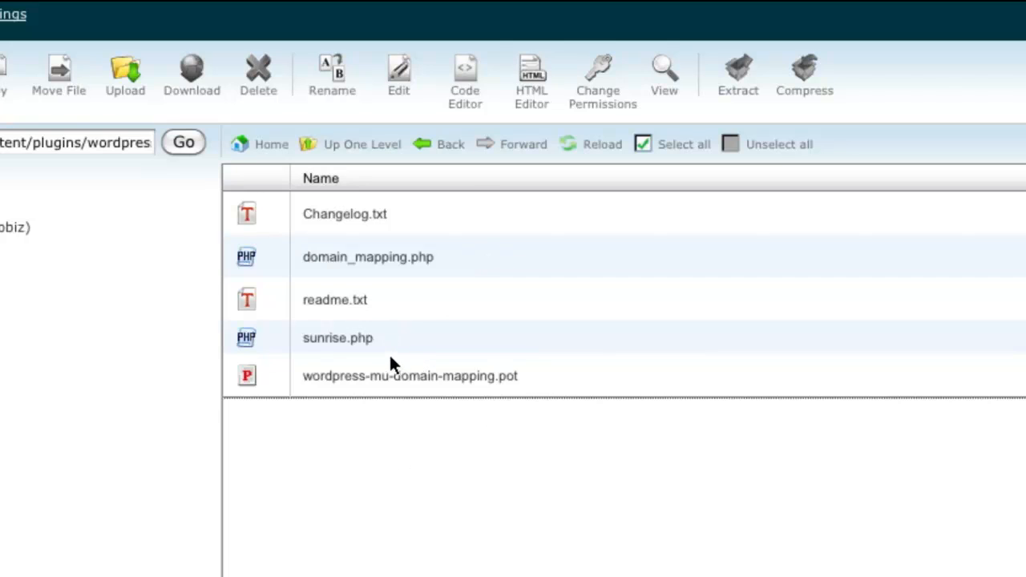
left_click(407, 338)
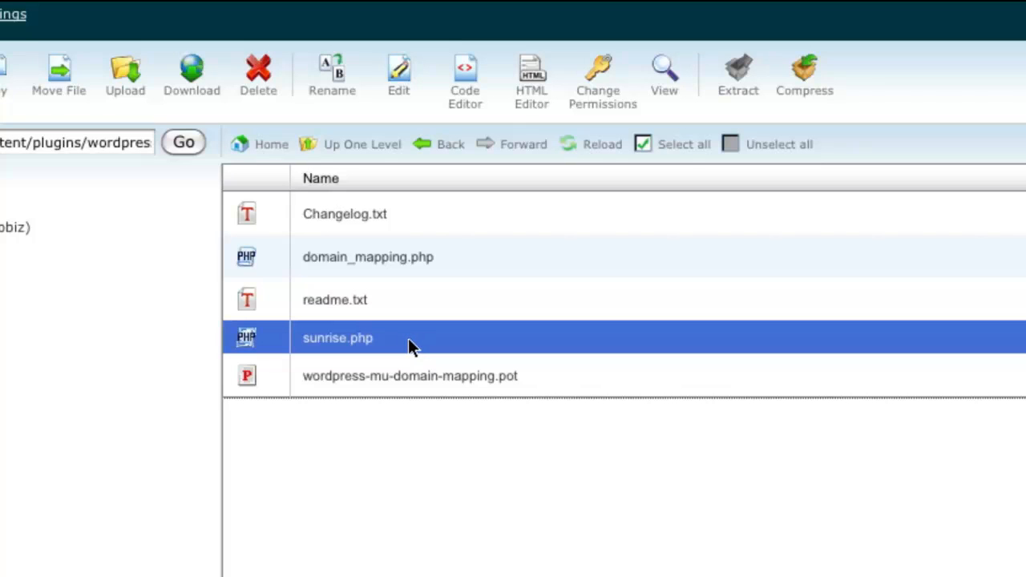
- Move sunrise.php out of the plugin folder into /public_html/wp-content/
left_click(64, 80)
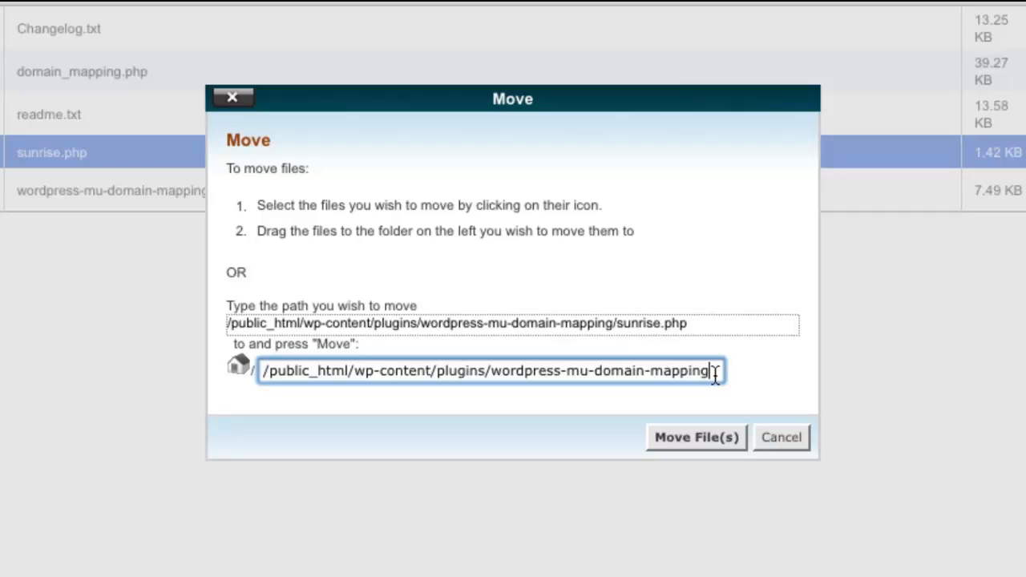
left_click_drag(715, 377, 439, 378)
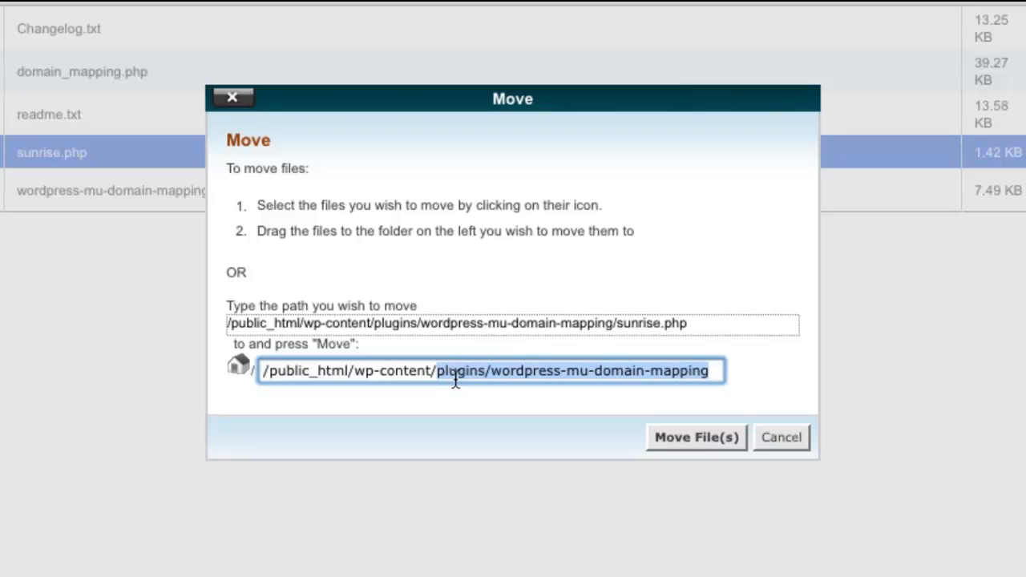
key("BackSpace")
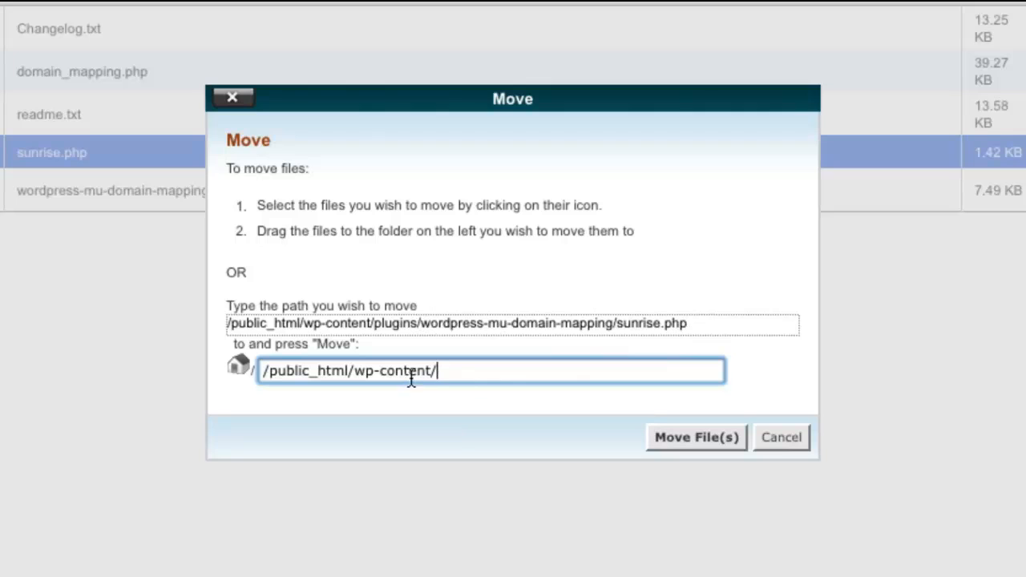
left_click(685, 449)
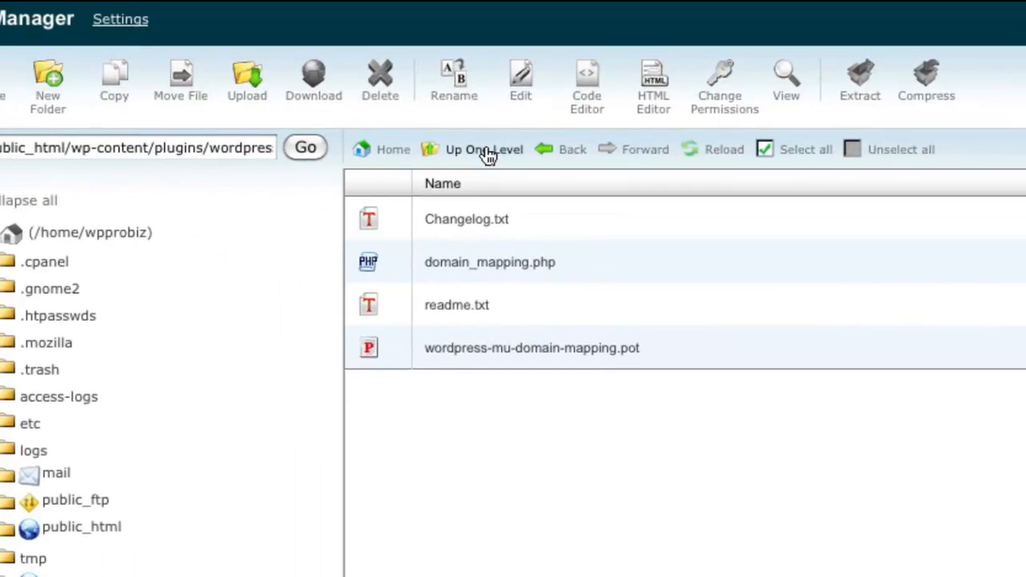
- Go up to the wp-content folder and check for the moved sunrise.php file
left_click(488, 156)
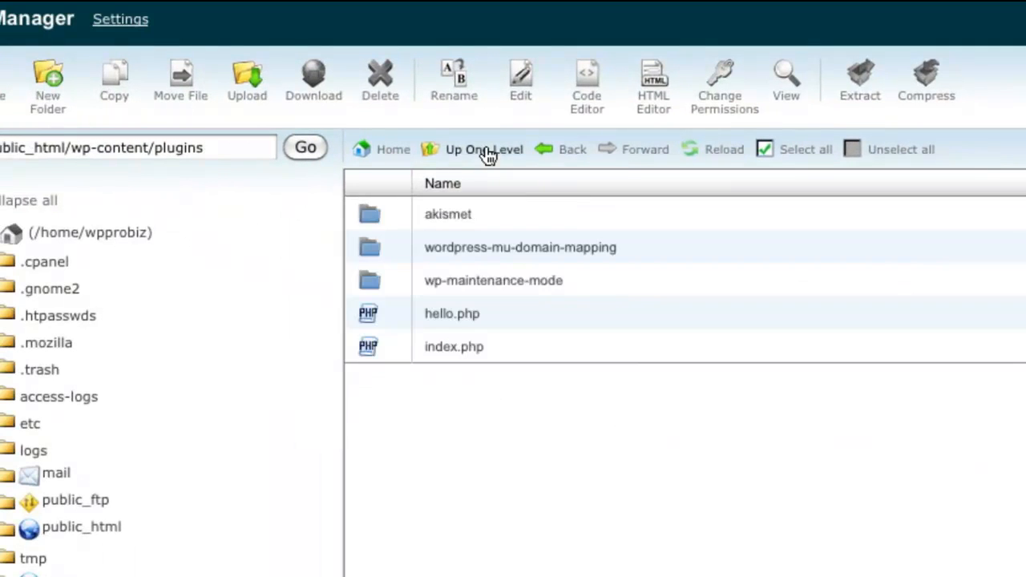
left_click(489, 156)
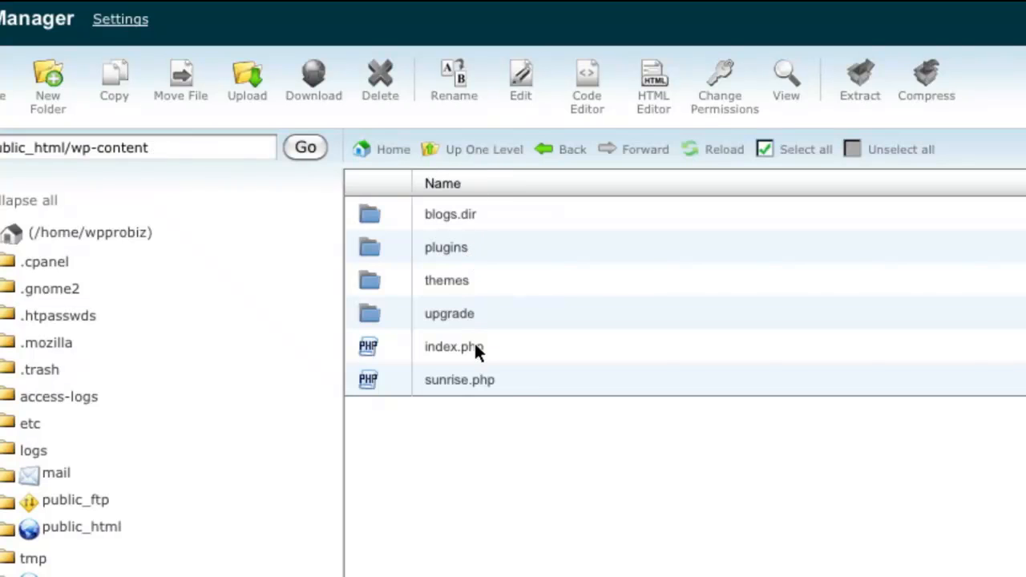
left_click(516, 382)
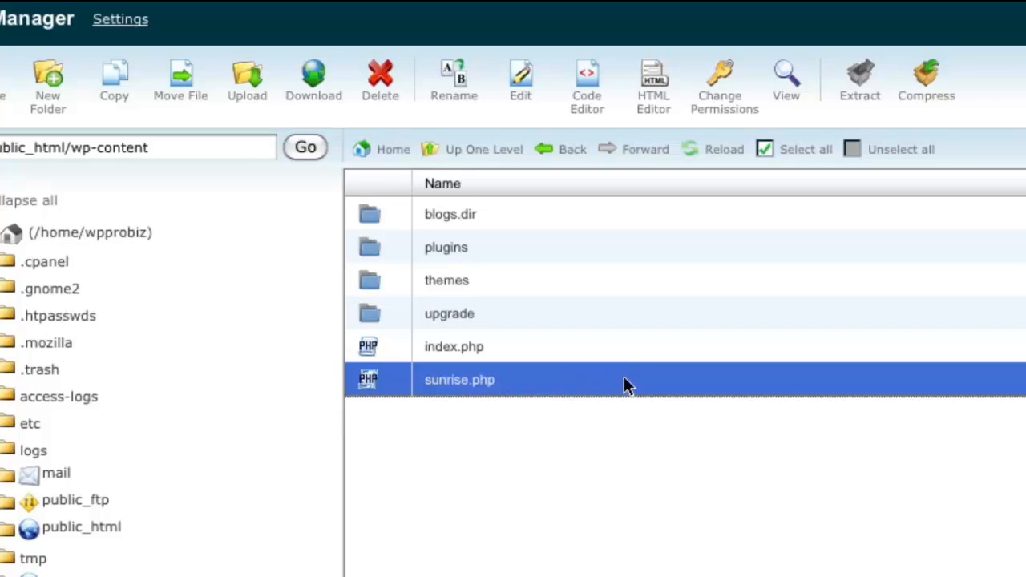
- Go up to the public_html folder and select the wp-config.php file
left_click(491, 157)
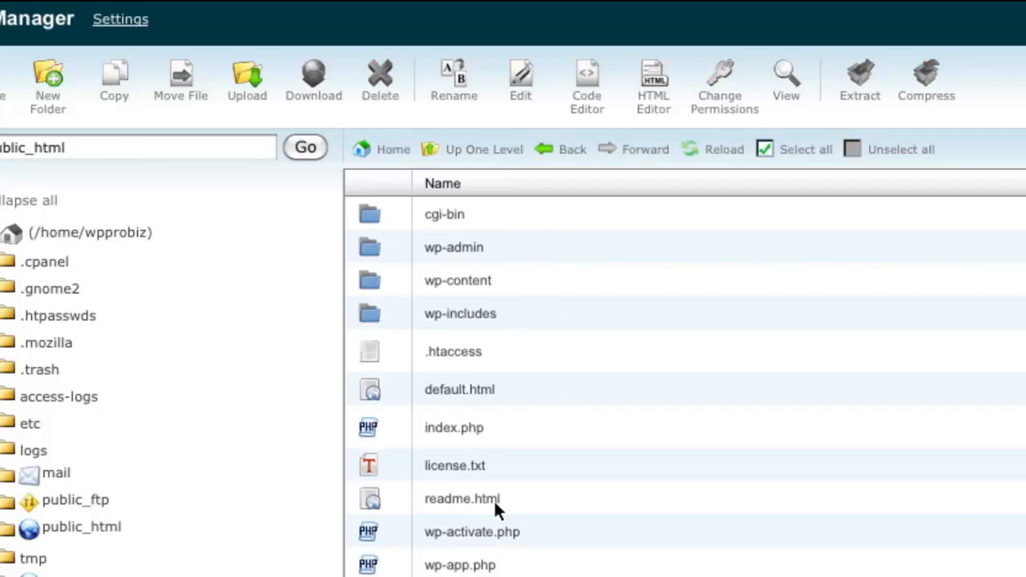
scroll(681, 385, "down", 3)
left_click(623, 486)
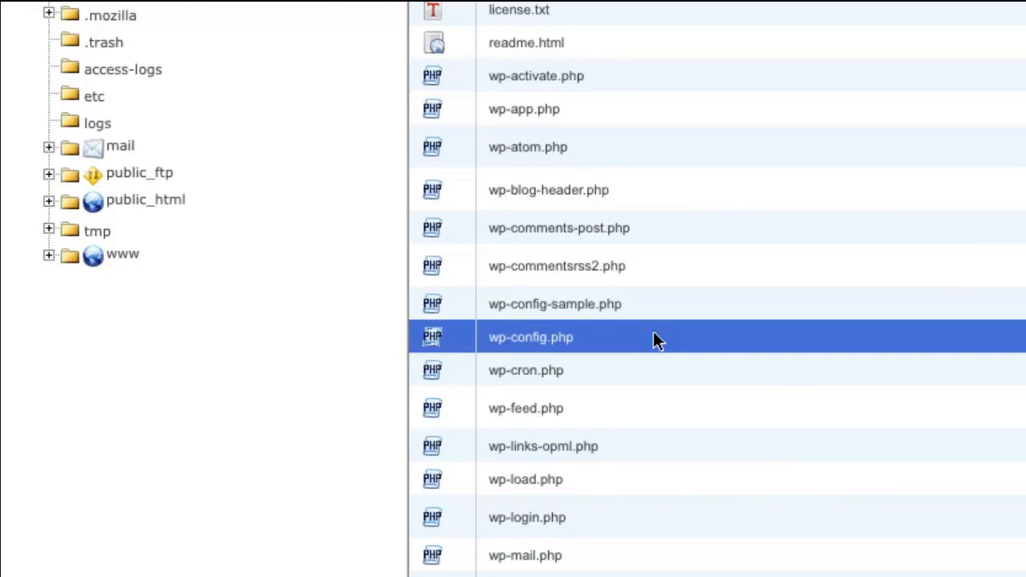
- Copy the line define( 'SUNRISE', 'on' ); from the installation instructions on the WordPress MU Domain Mapping plugin page
scroll(683, 341, "down", 2)
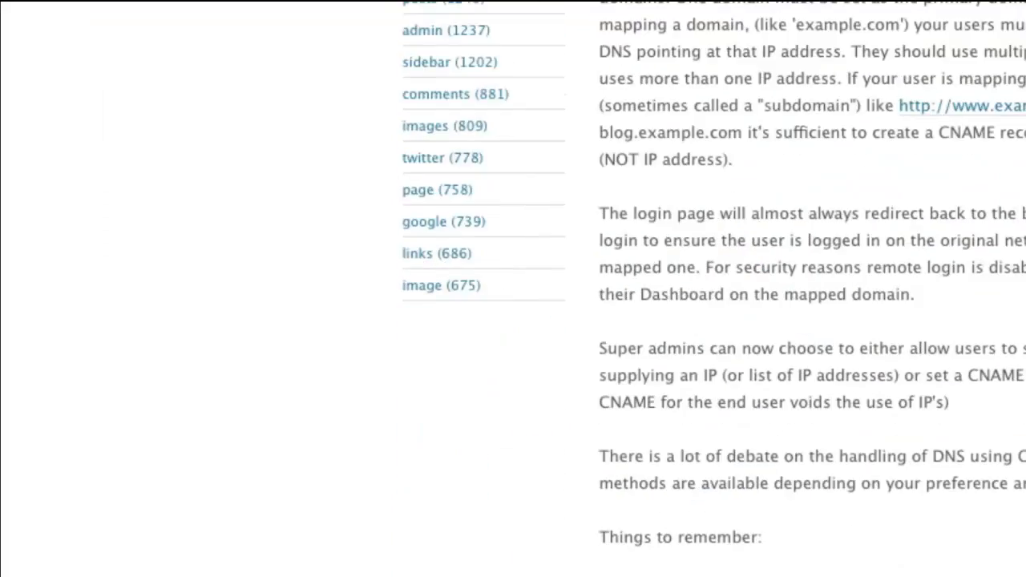
scroll(615, 473, "down", 9)
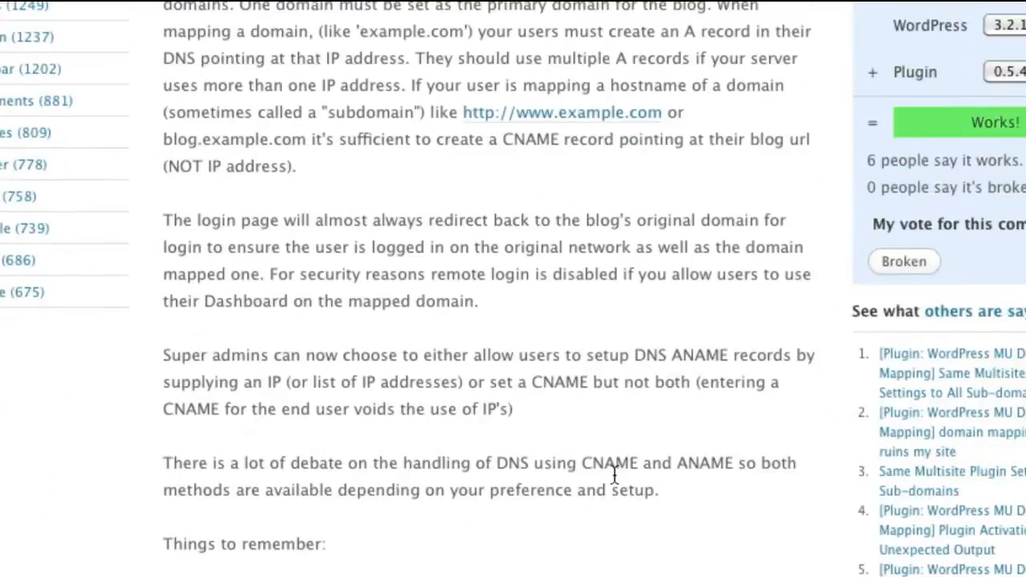
scroll(615, 473, "up", 15)
left_click(342, 338)
scroll(498, 559, "down", 3)
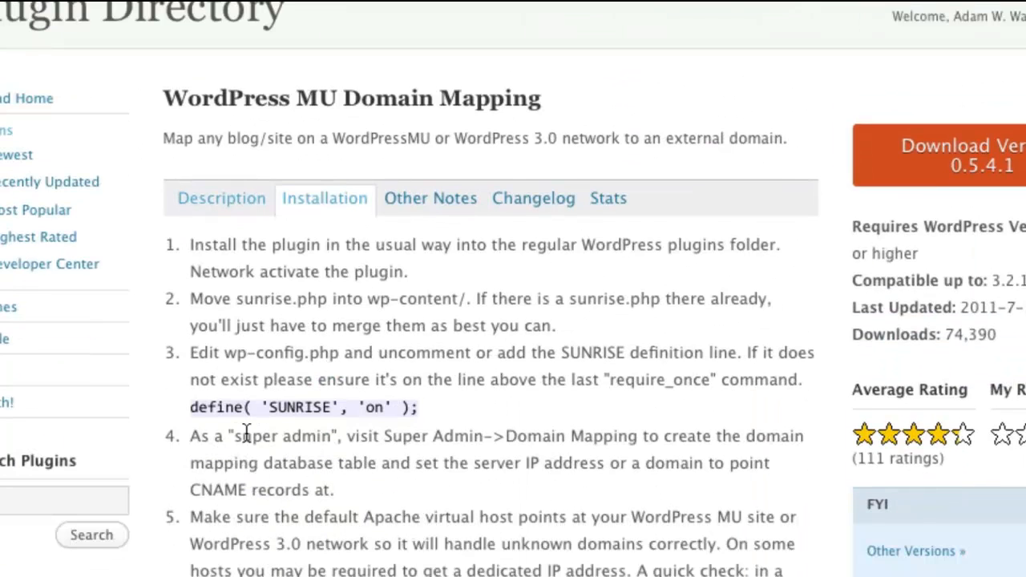
left_click_drag(189, 407, 417, 409)
key("ctrl+c")
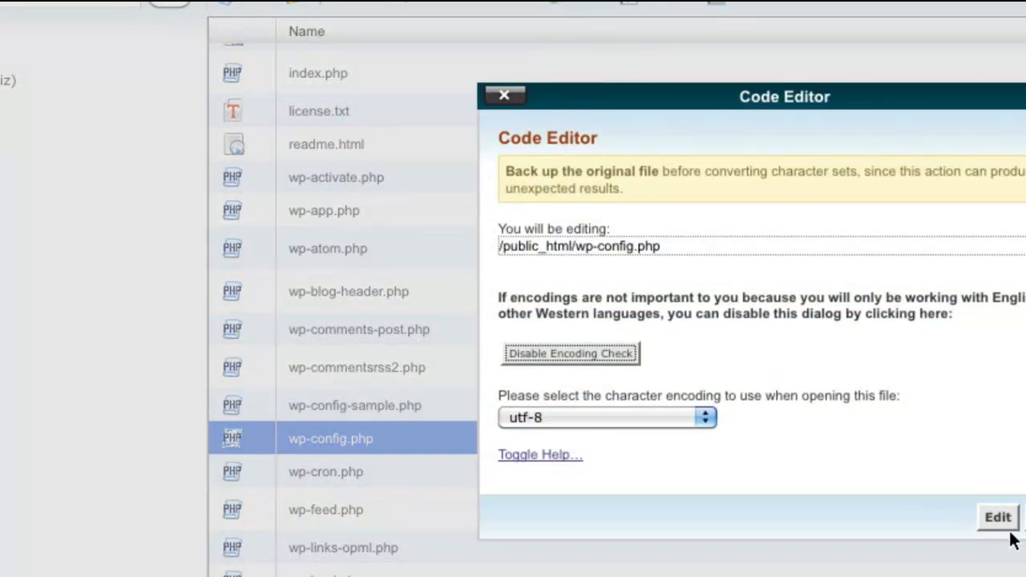
- Open wp-config.php for code editing with utf-8 encoding and paste define( 'SUNRISE', 'on' ); on empty line 97, above the final require_once block
left_click(999, 519)
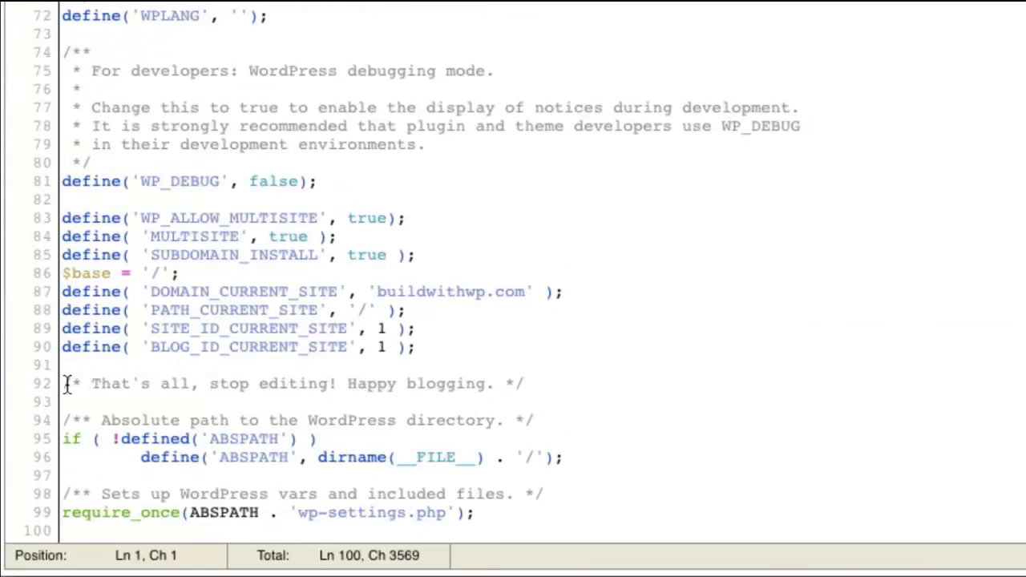
left_click_drag(63, 384, 526, 384)
left_click(530, 385)
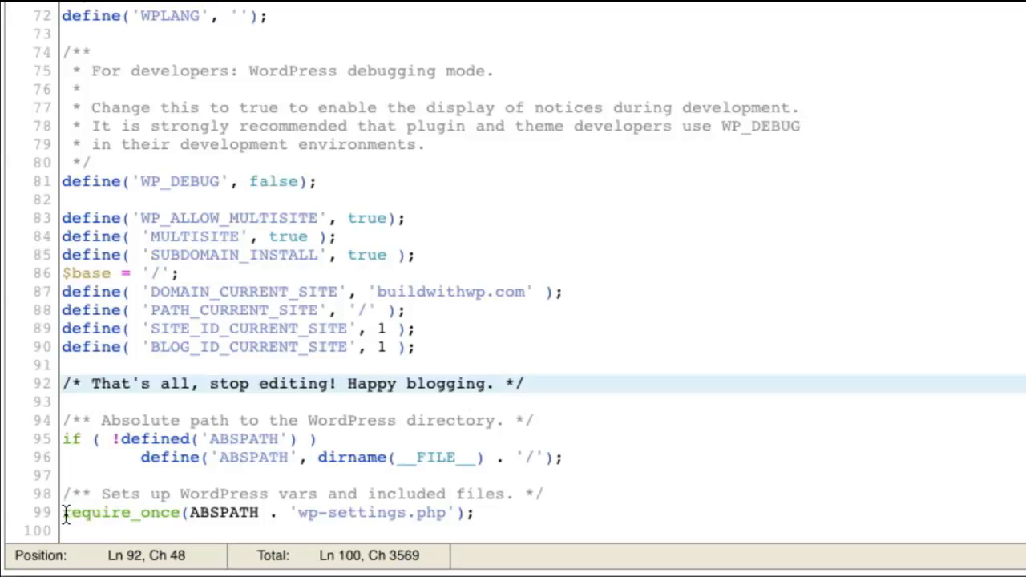
left_click_drag(63, 513, 505, 515)
left_click(510, 513)
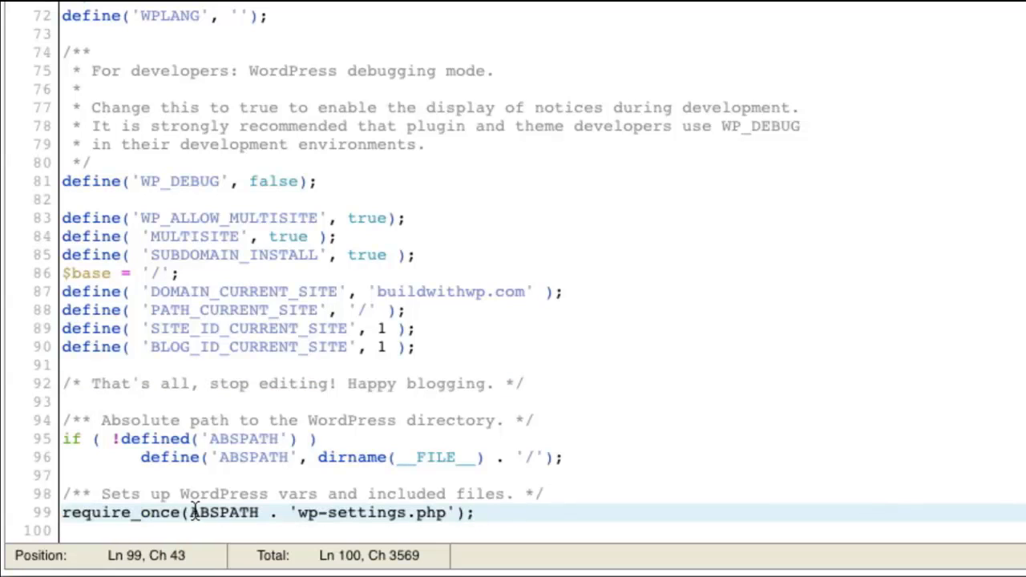
left_click(267, 481)
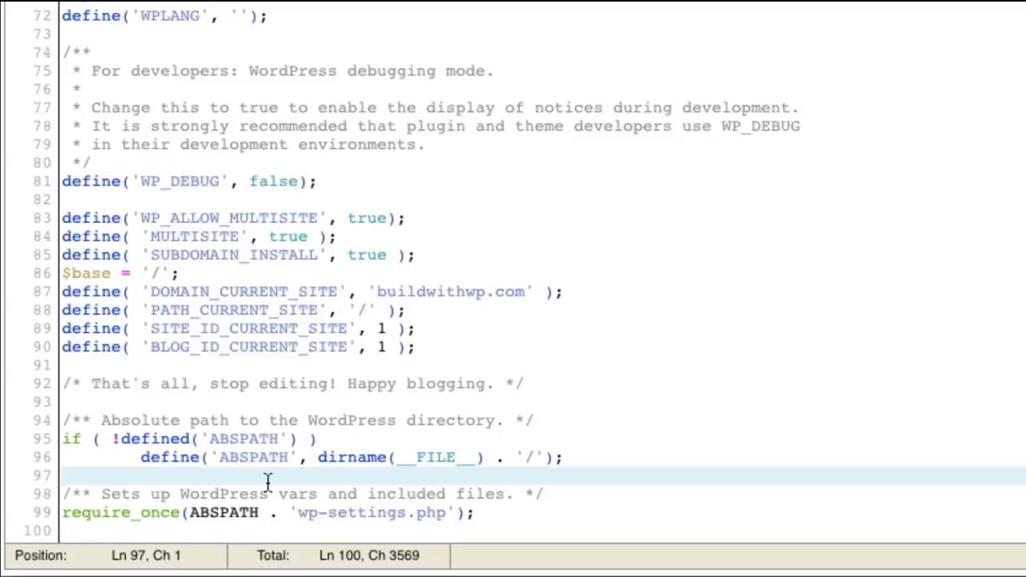
key("ctrl+v")
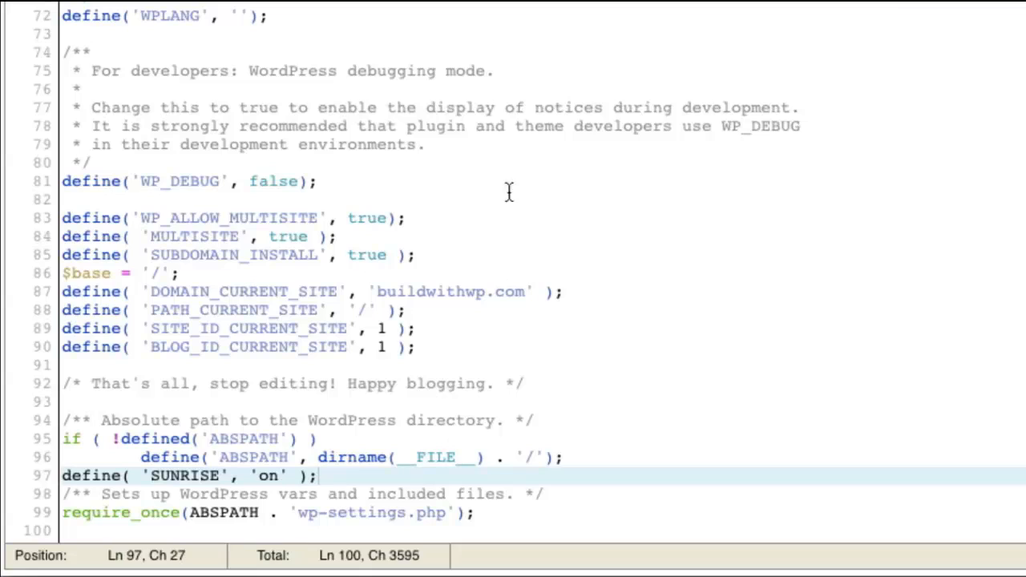